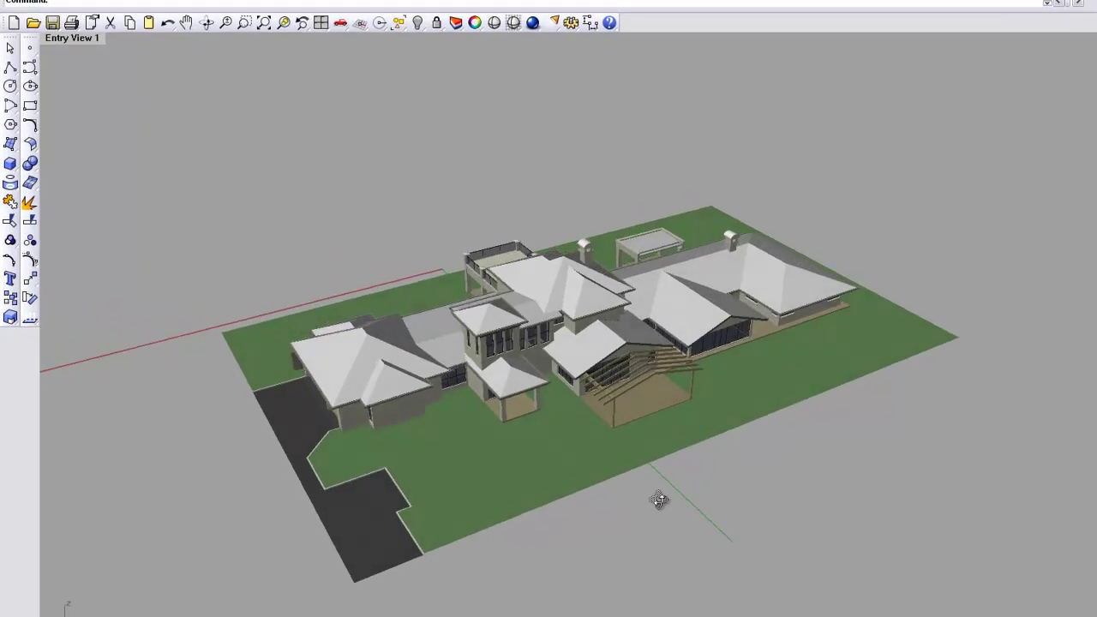
Frame a near ground-level perspective close to the house entry, with the tower, porch and timber pergola in view
scroll(651, 482, "up", 2)
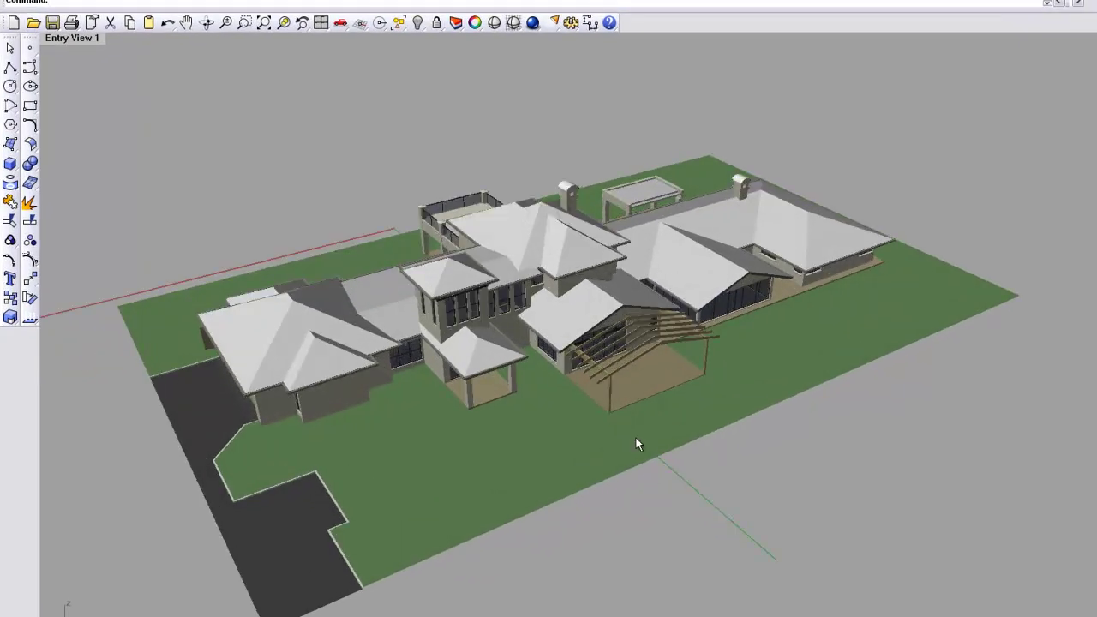
scroll(630, 446, "down", 2)
scroll(625, 448, "up", 2)
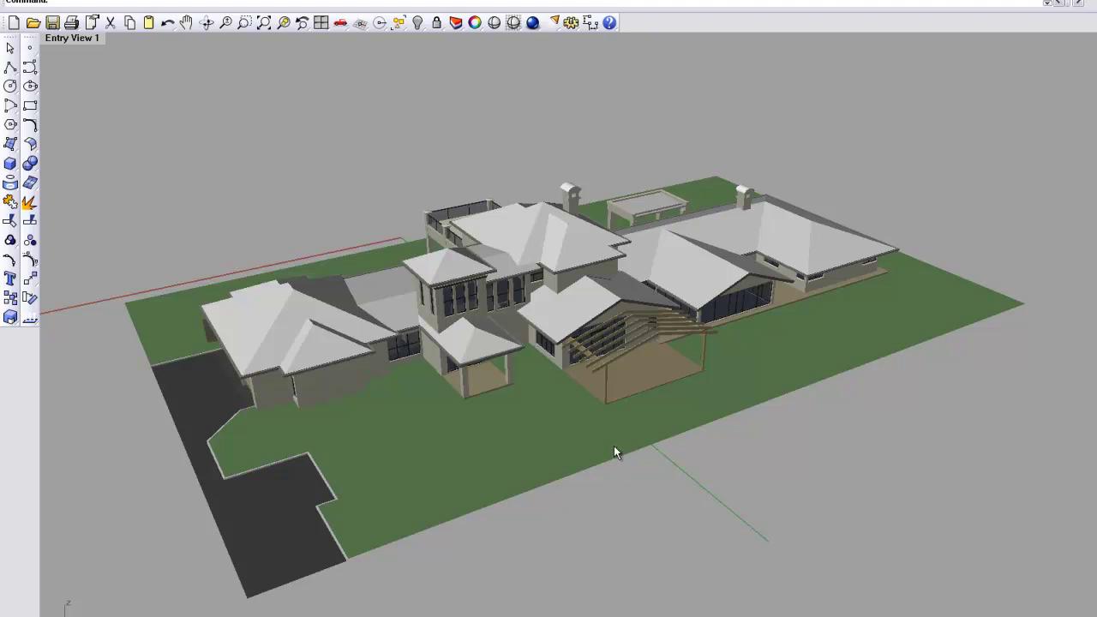
mouse_move(614, 451)
right_mouse_down()
mouse_move(612, 401)
mouse_move(621, 401)
mouse_move(595, 443)
mouse_move(597, 466)
mouse_move(602, 444)
right_mouse_up()
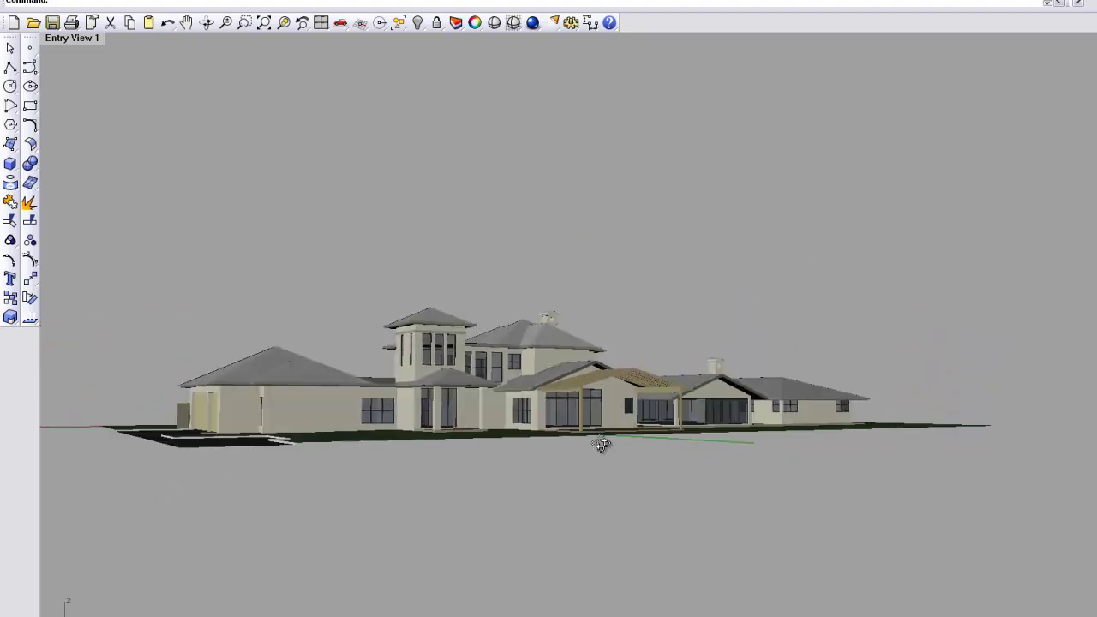
scroll(502, 427, "up", 5)
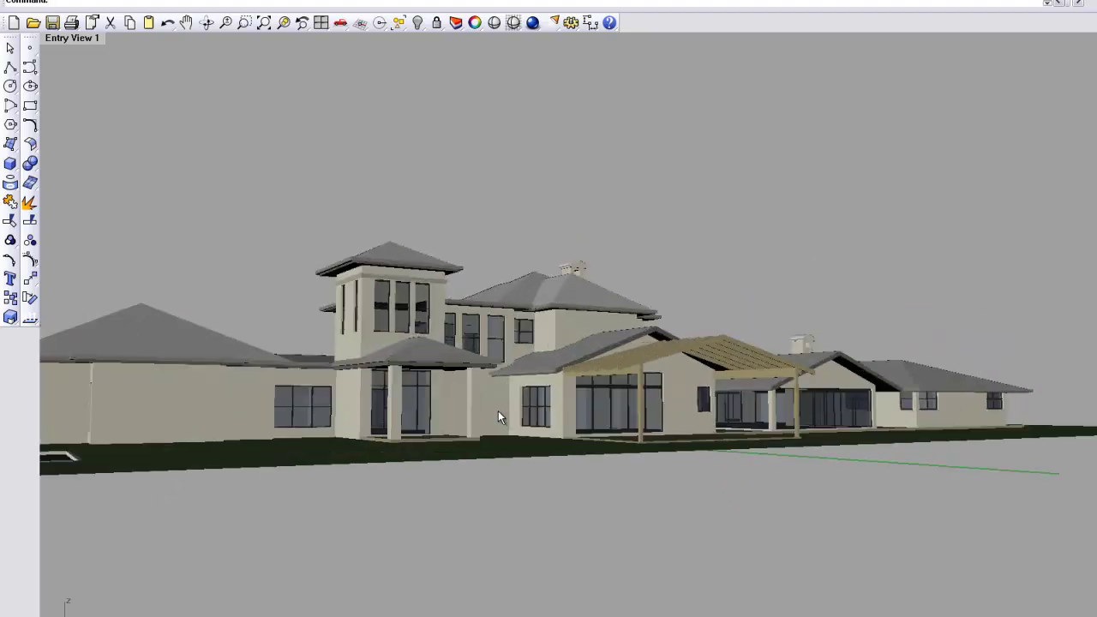
scroll(498, 411, "up", 2)
scroll(524, 455, "up", 3)
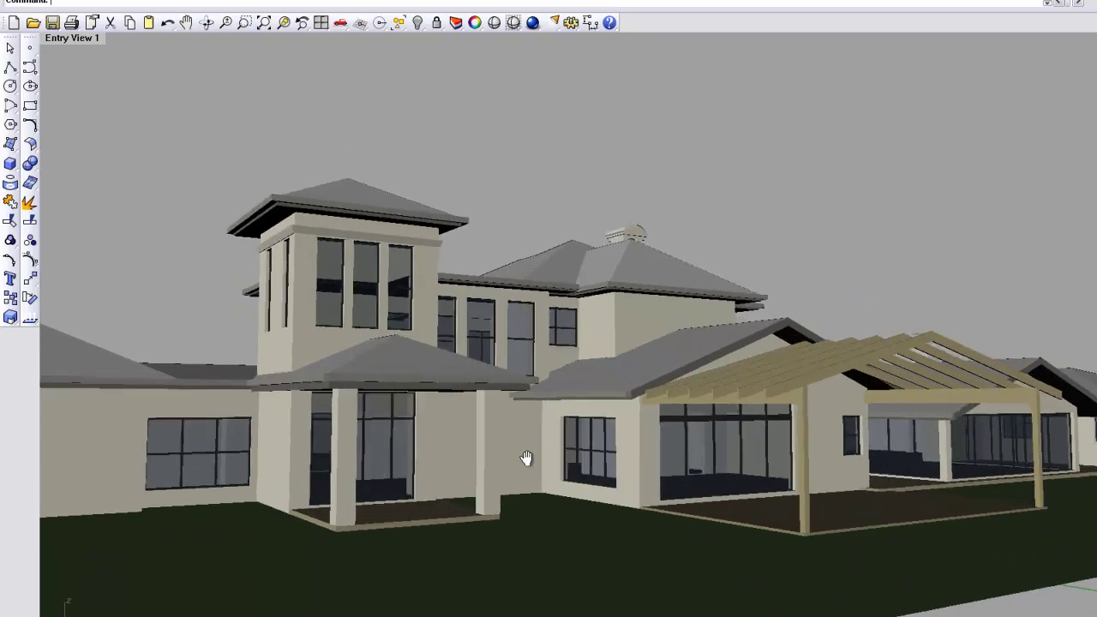
scroll(506, 446, "up", 5)
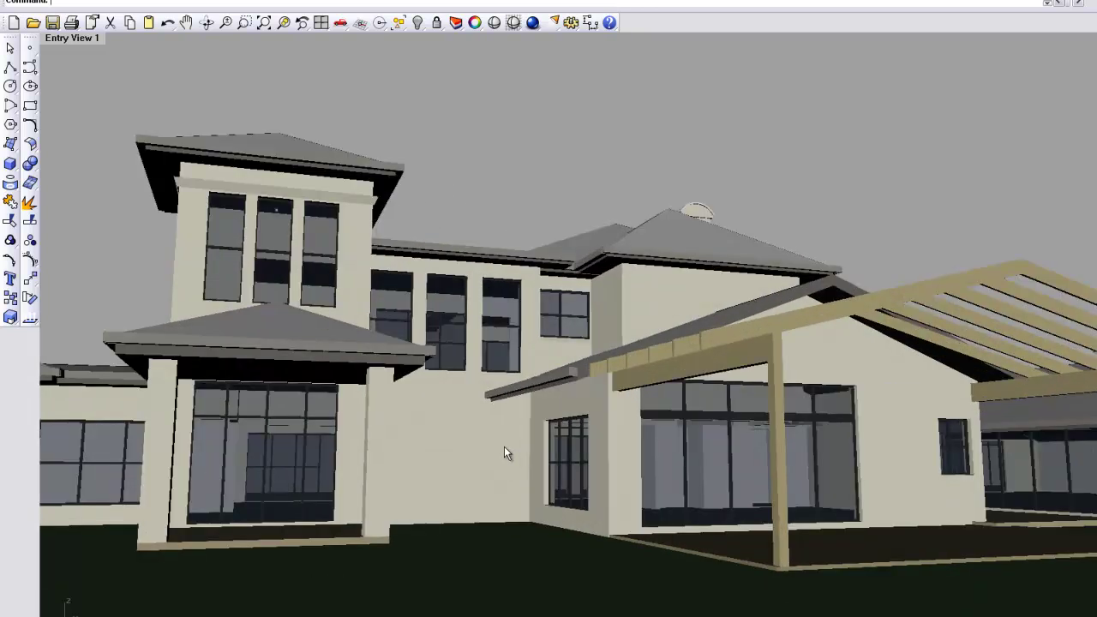
right_click_drag(506, 447, 578, 472, "shift")
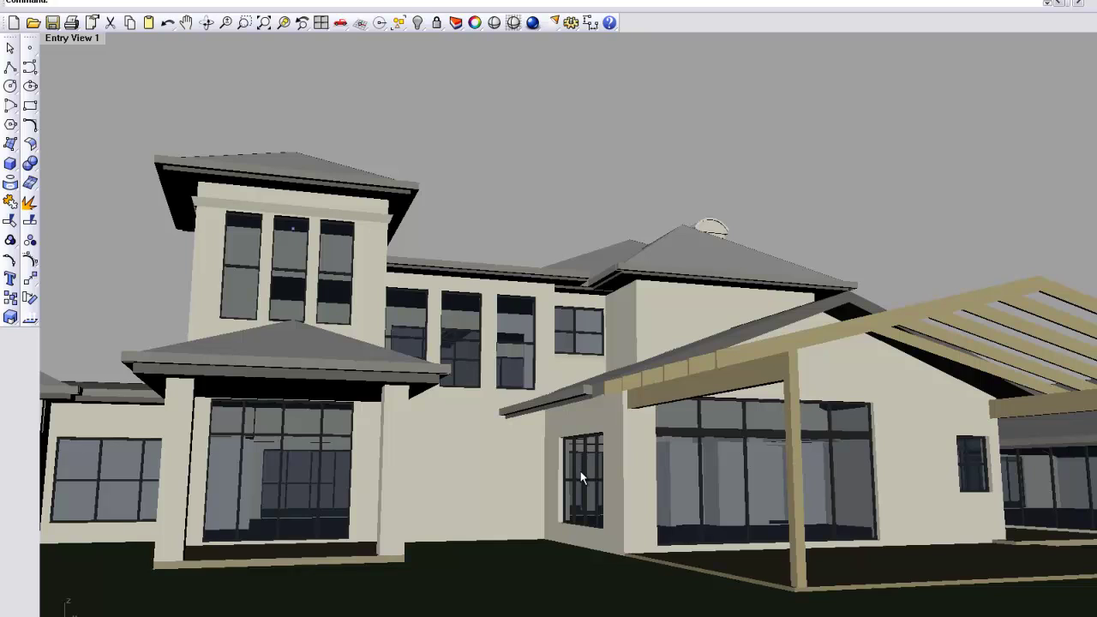
mouse_move(581, 477)
right_mouse_down("shift")
mouse_move(569, 460)
mouse_move(583, 455)
mouse_move(586, 471)
right_mouse_up("shift")
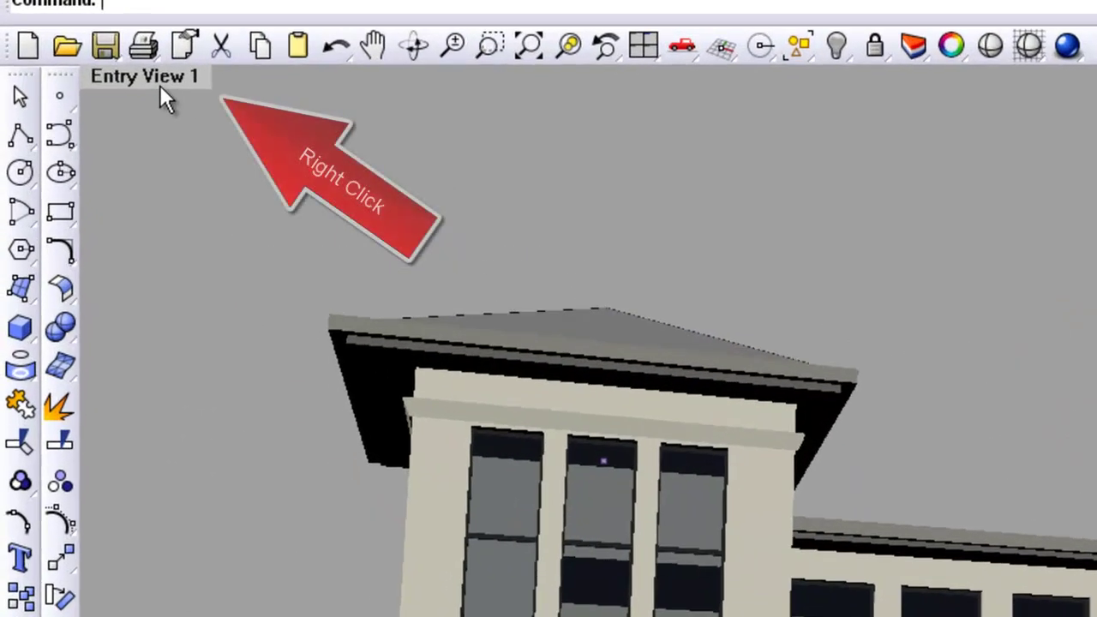
Set the camera's z location to 1.6 in the viewport properties of Entry View 1
right_click(75, 39)
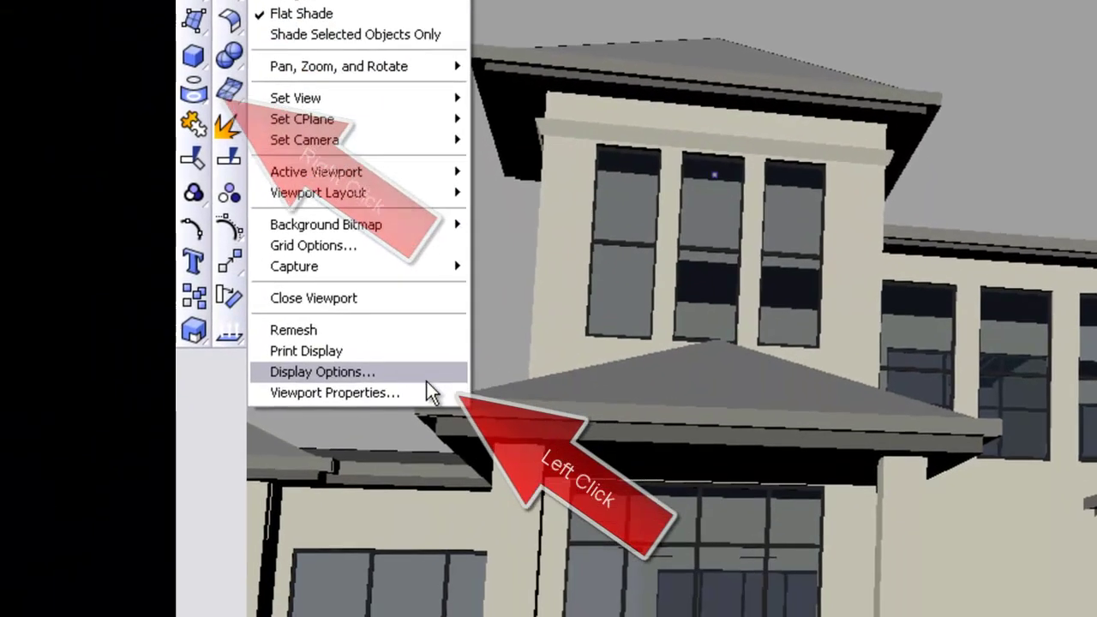
left_click(423, 388)
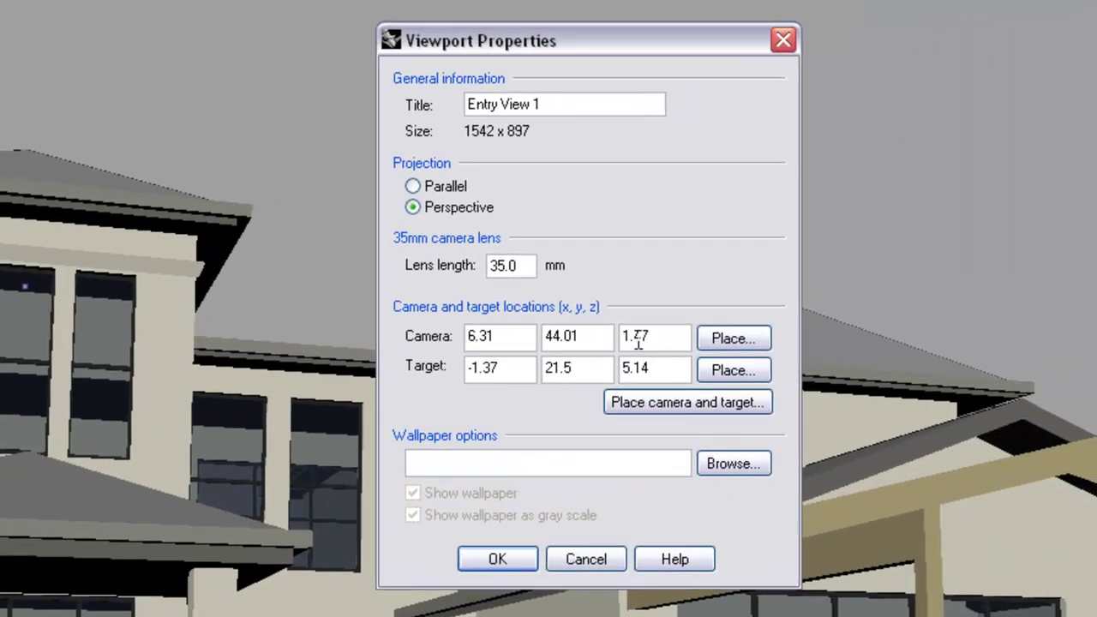
left_click_drag(635, 336, 649, 338)
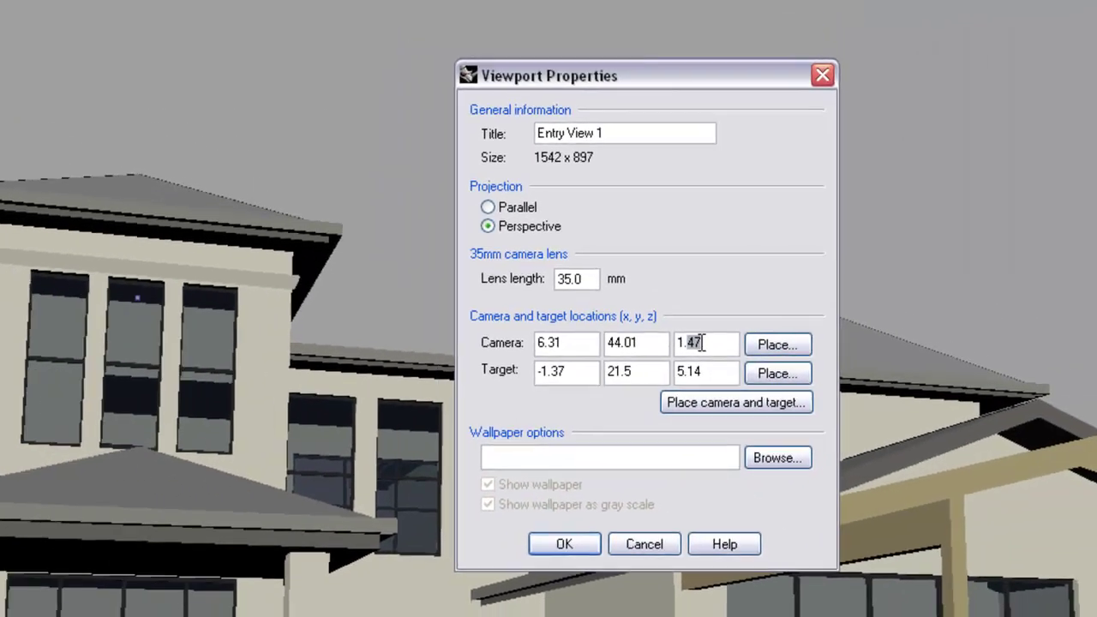
type("6")
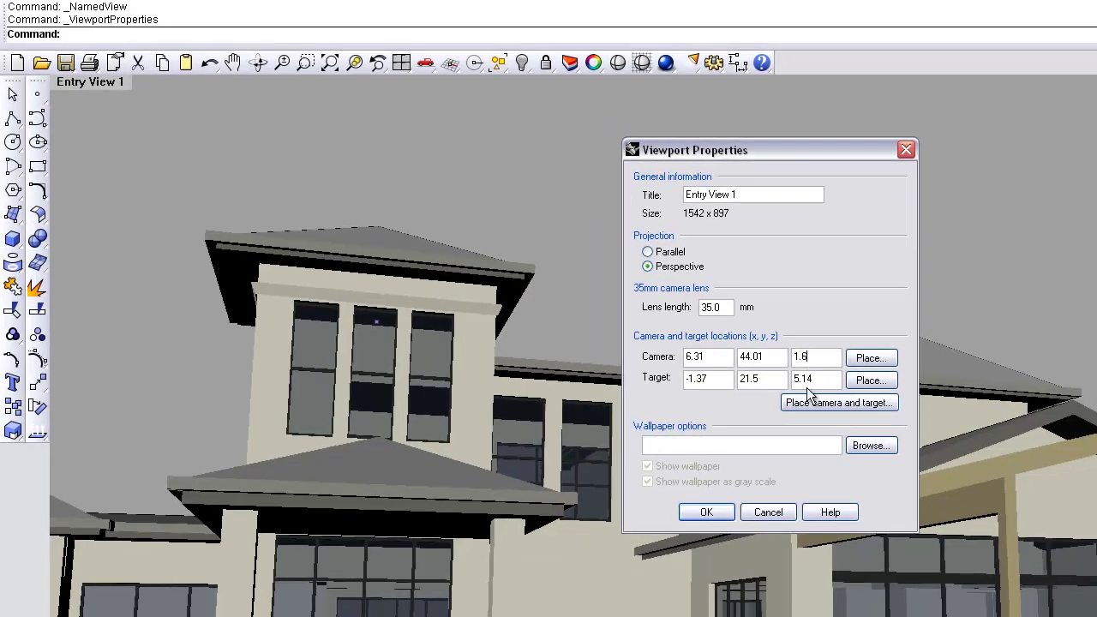
left_click(704, 515)
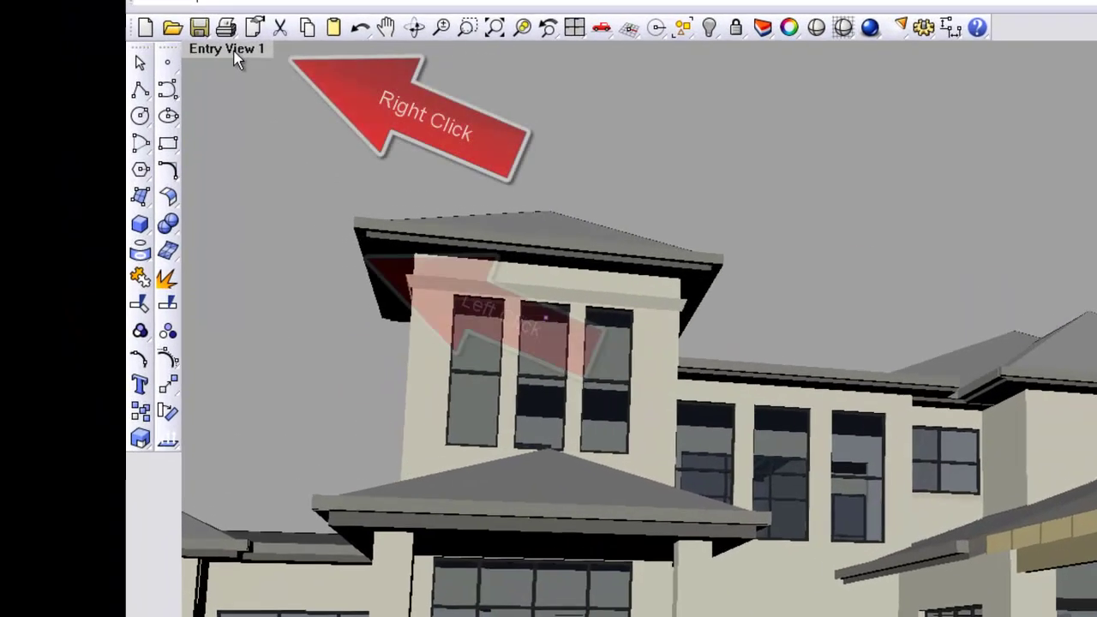
Save the current view as a named view called "Entry View B"
right_click(124, 53)
mouse_move(280, 261)
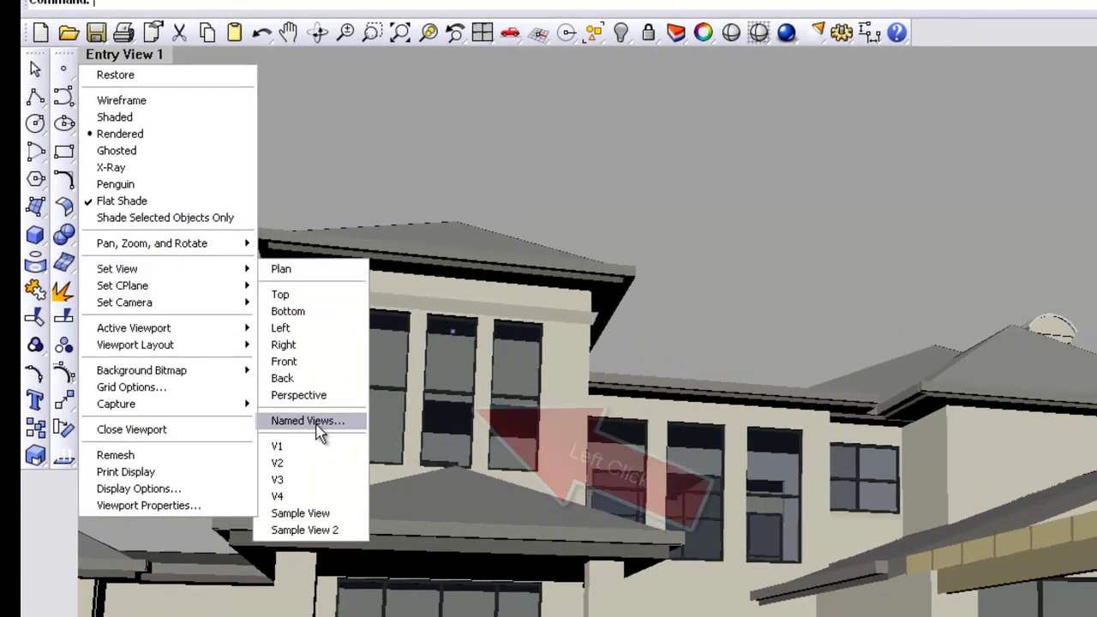
left_click(433, 412)
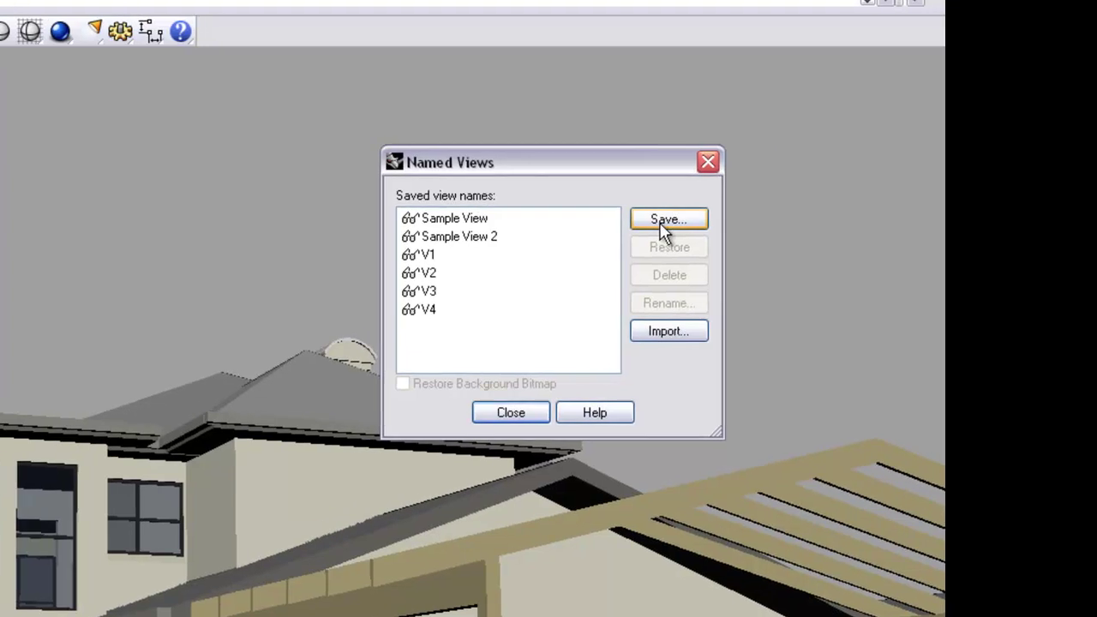
left_click(666, 221)
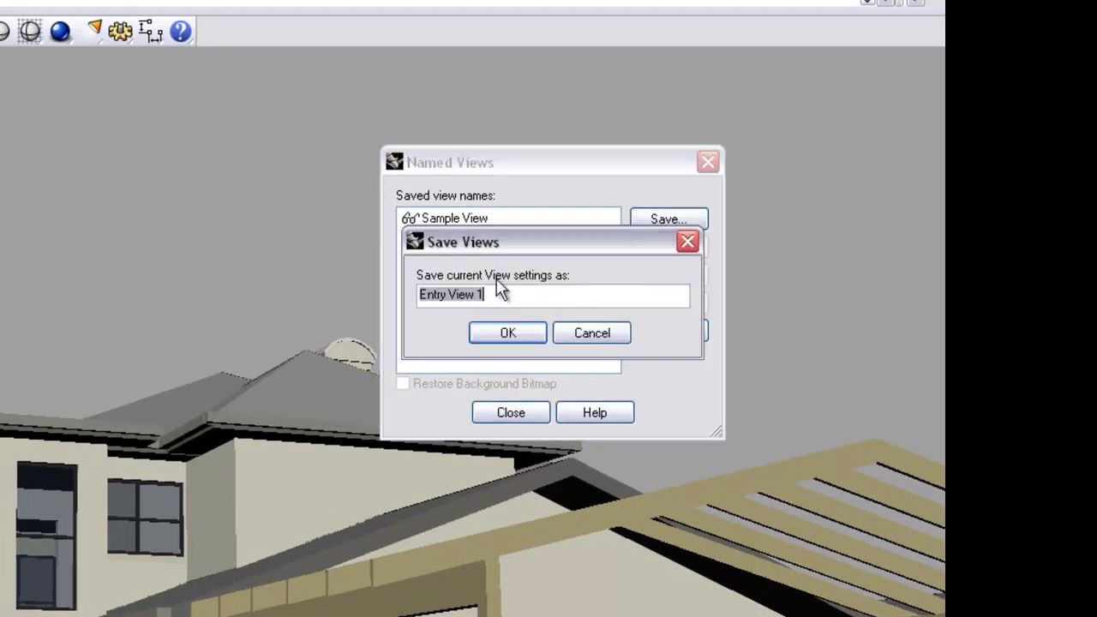
left_click(483, 294)
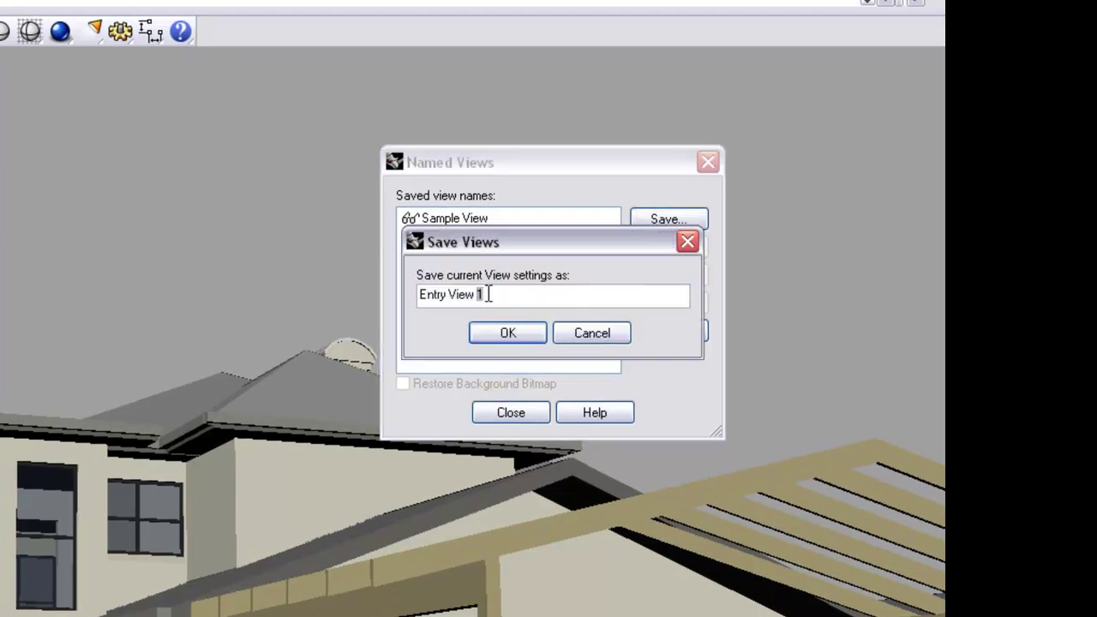
type("B")
left_click(506, 334)
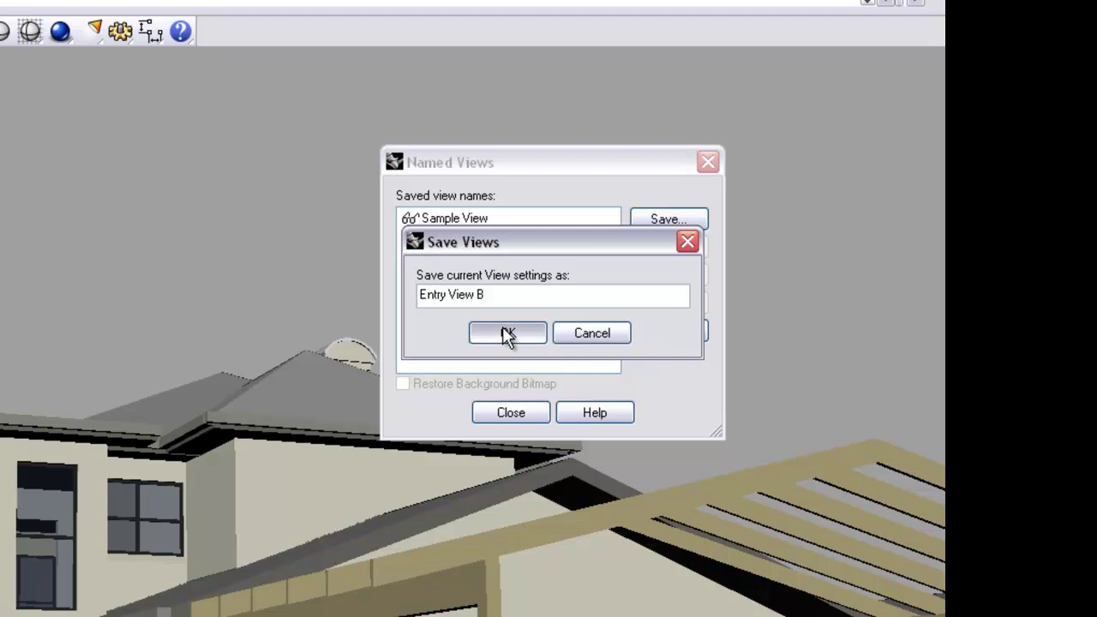
left_click(498, 415)
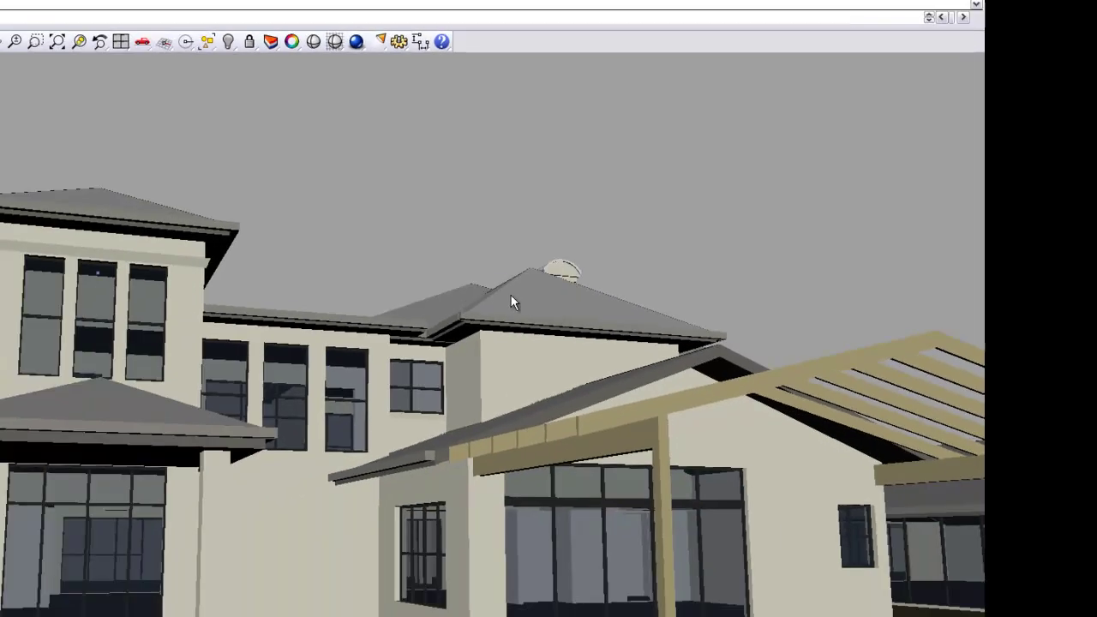
Orbit to an aerial view over the roofs and restore the saved view Entry View B
right_click_drag(288, 395, 462, 414)
right_click_drag(749, 250, 548, 308)
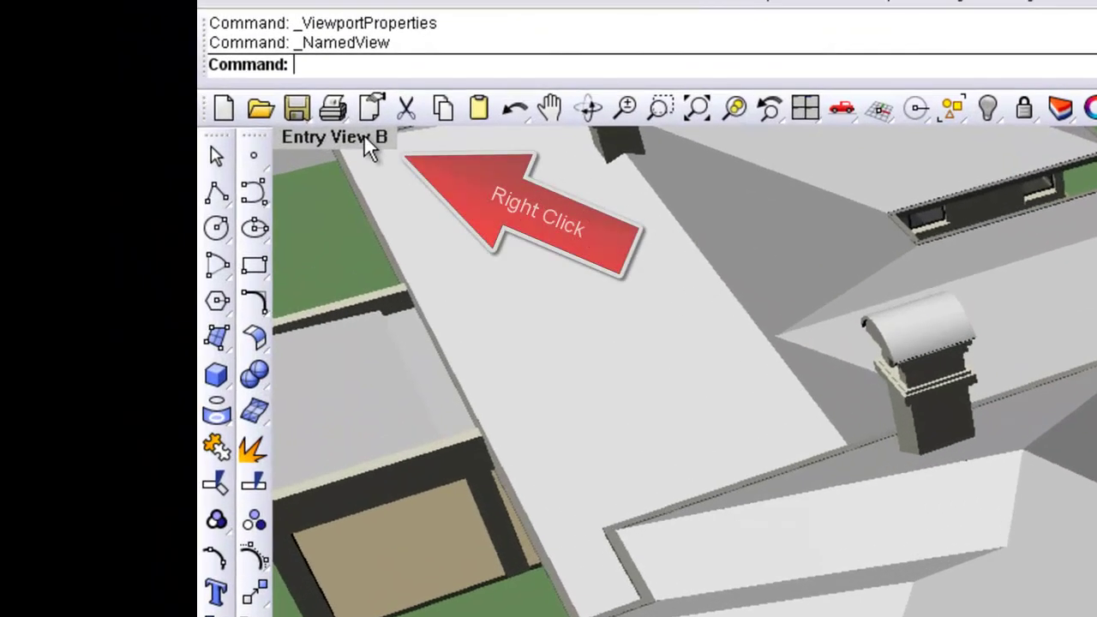
right_click(364, 137)
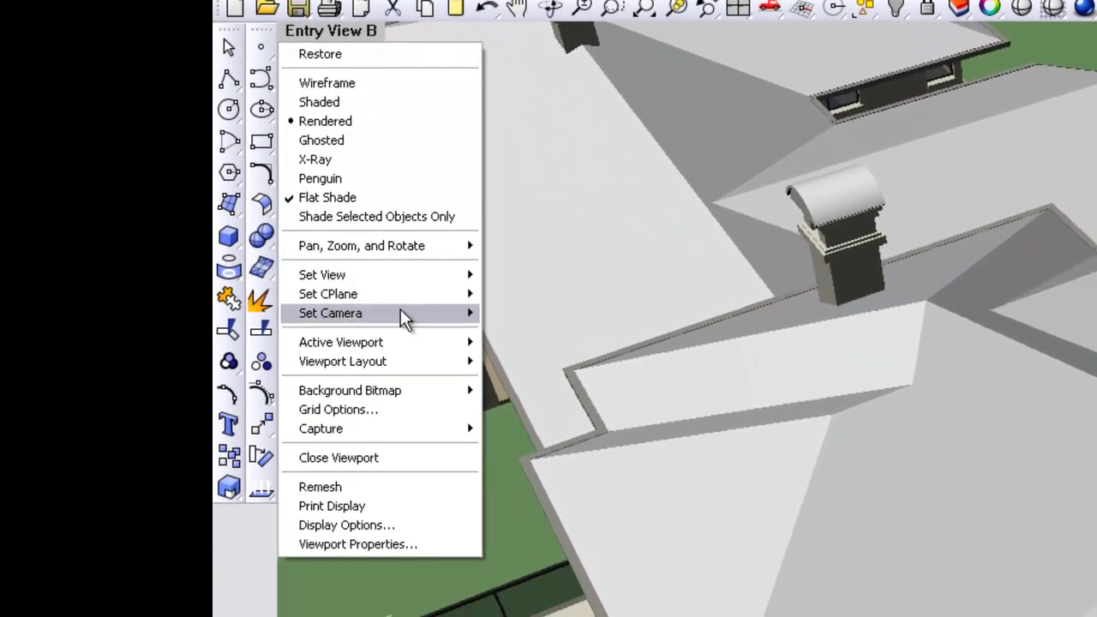
mouse_move(410, 390)
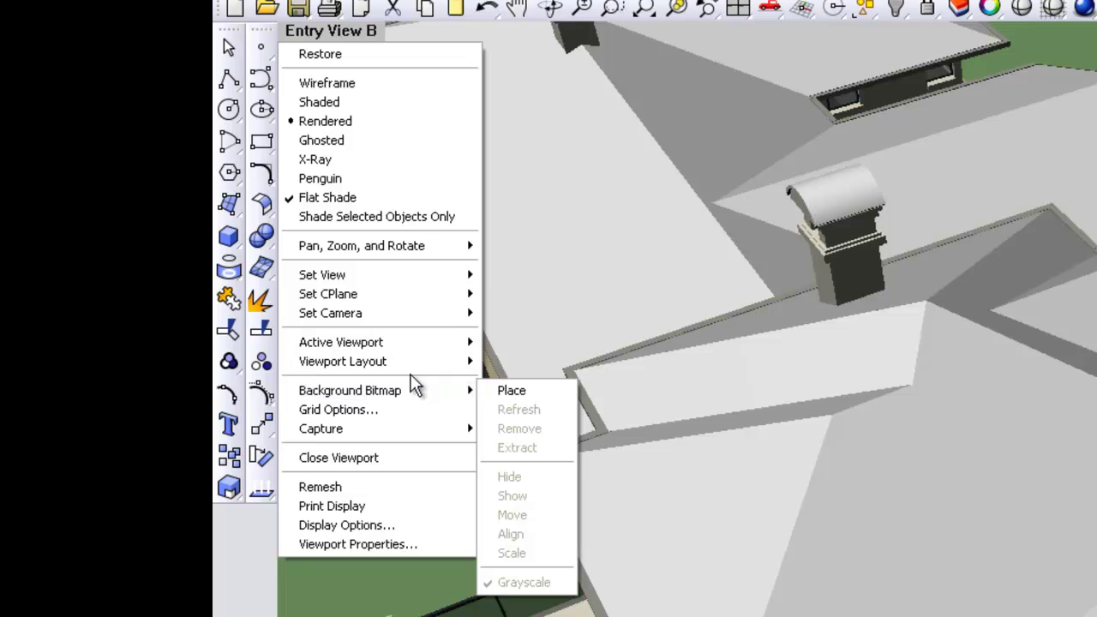
left_click(405, 286)
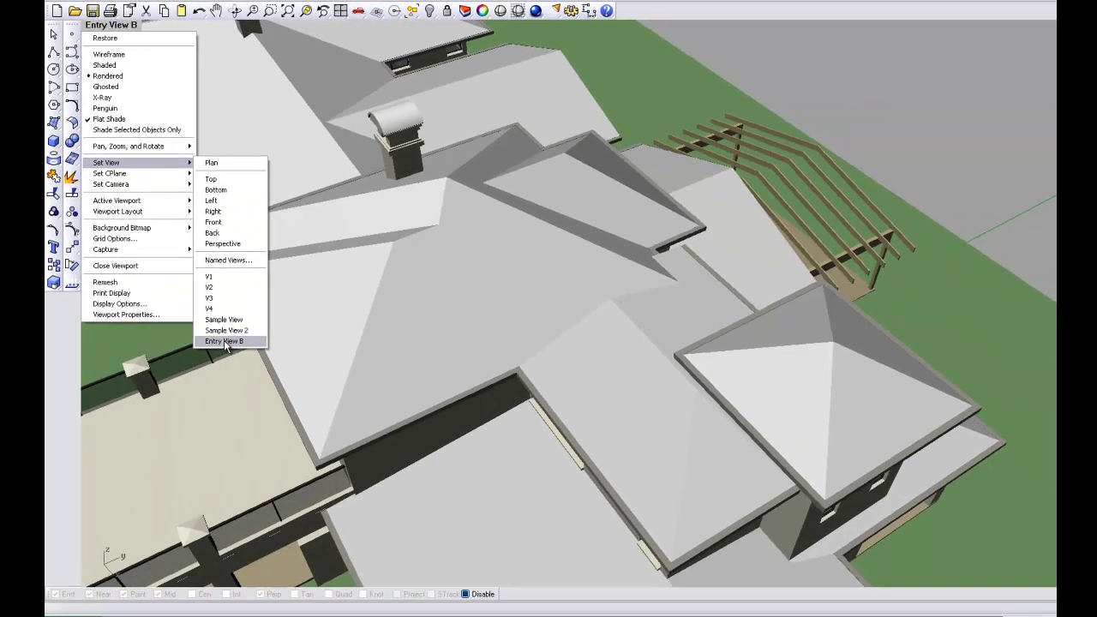
left_click(224, 341)
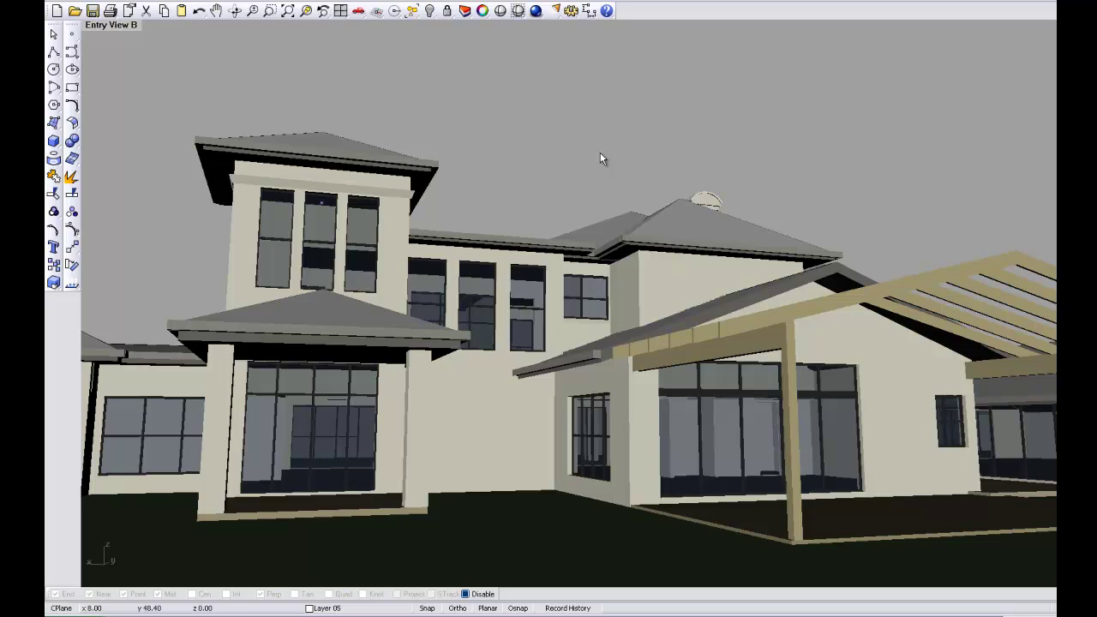
Return to the four-viewport layout and turn off the camera display for Entry View B
double_click(137, 33)
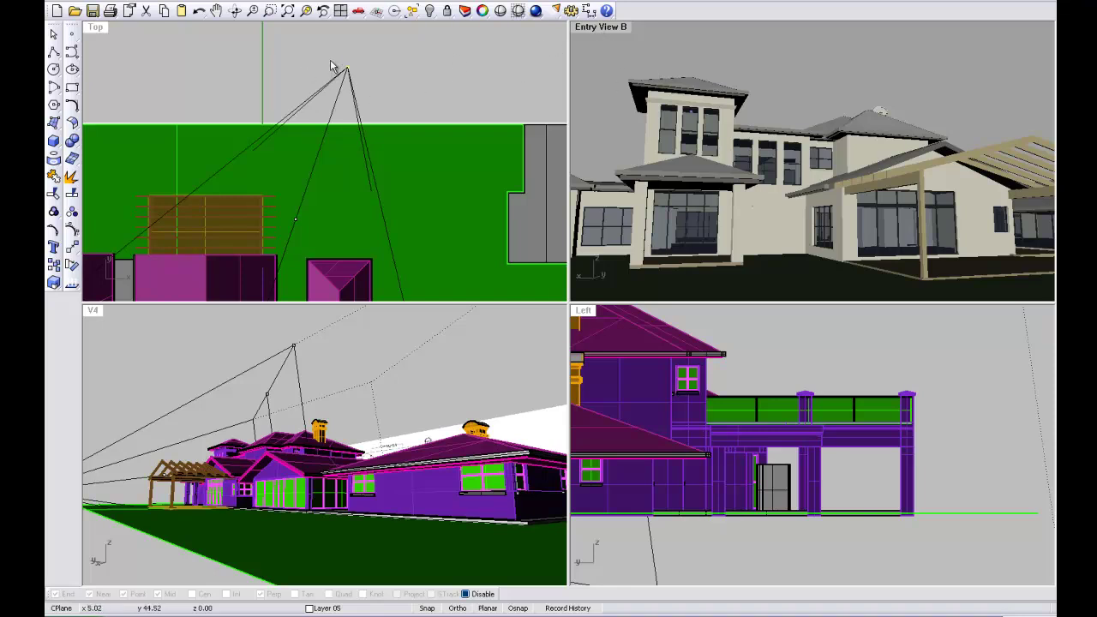
left_click(618, 30)
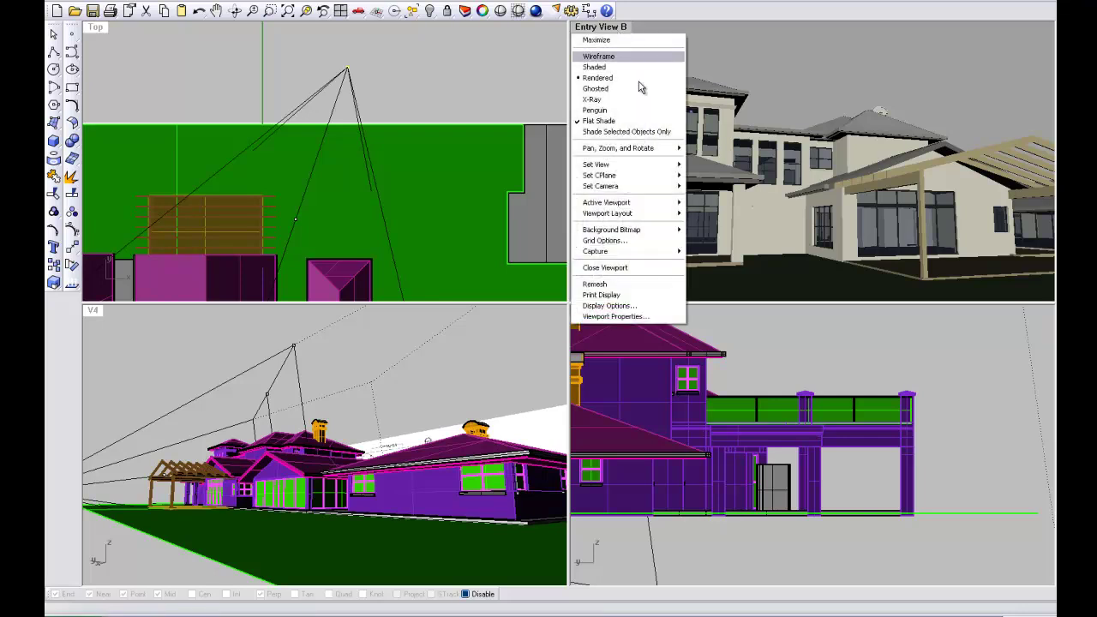
mouse_move(624, 190)
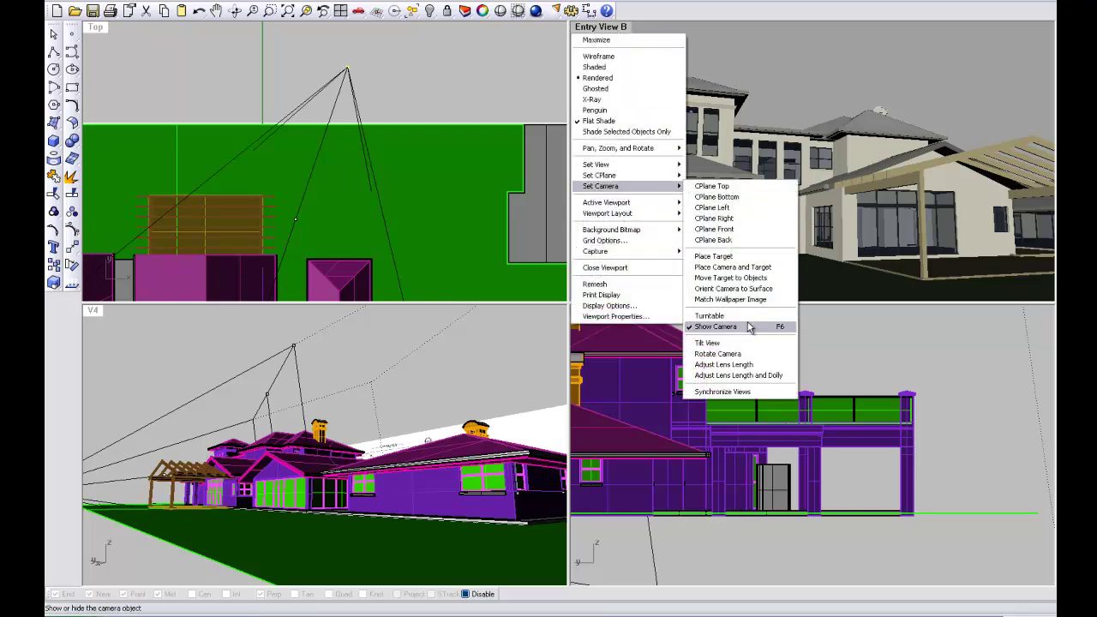
left_click(715, 327)
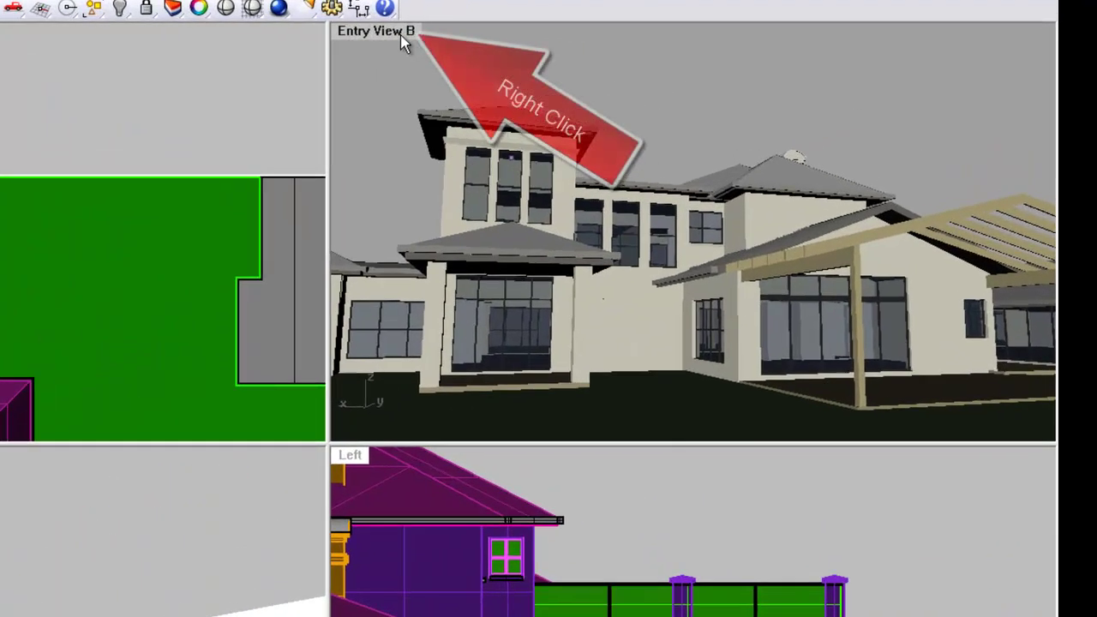
Turn on the camera display for Entry View B and move its camera point closer to the house in the Top view
right_click(575, 32)
mouse_move(573, 204)
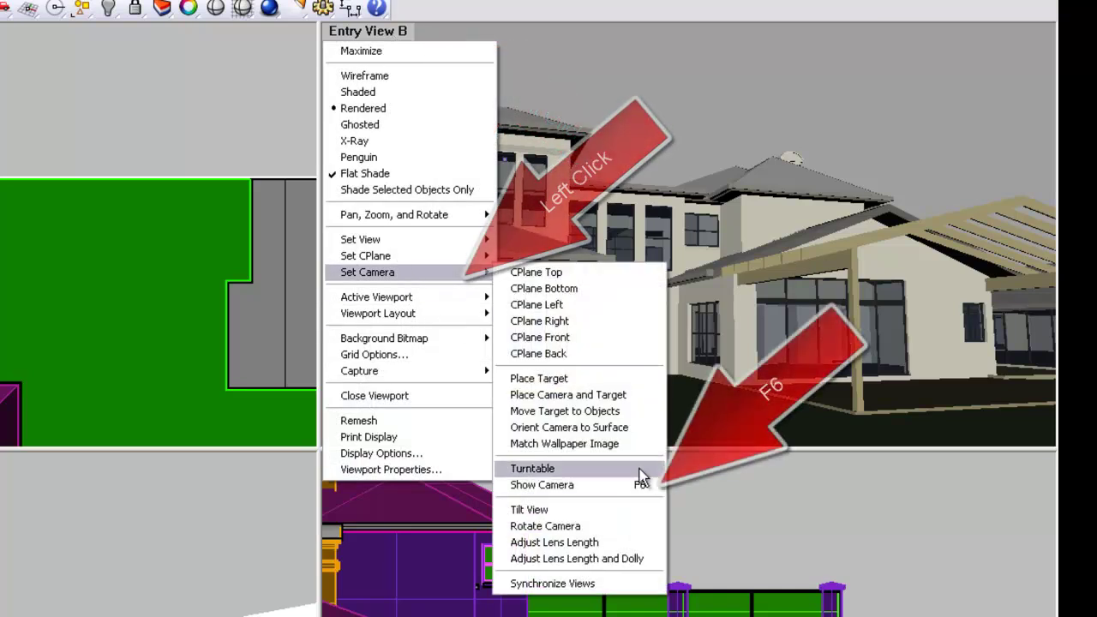
left_click(622, 485)
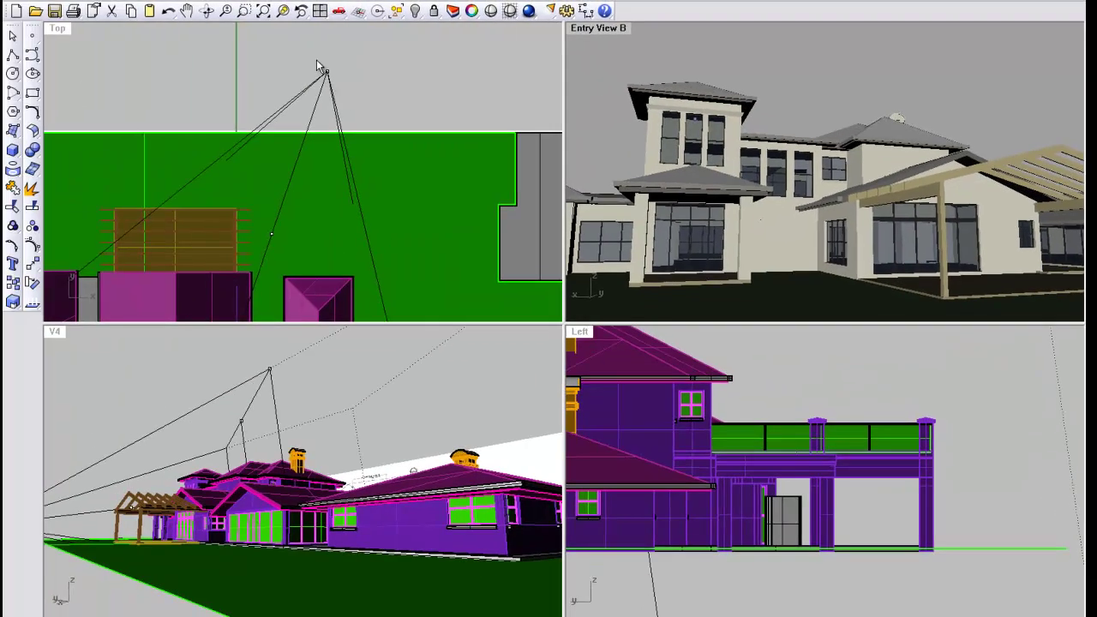
left_click(317, 67)
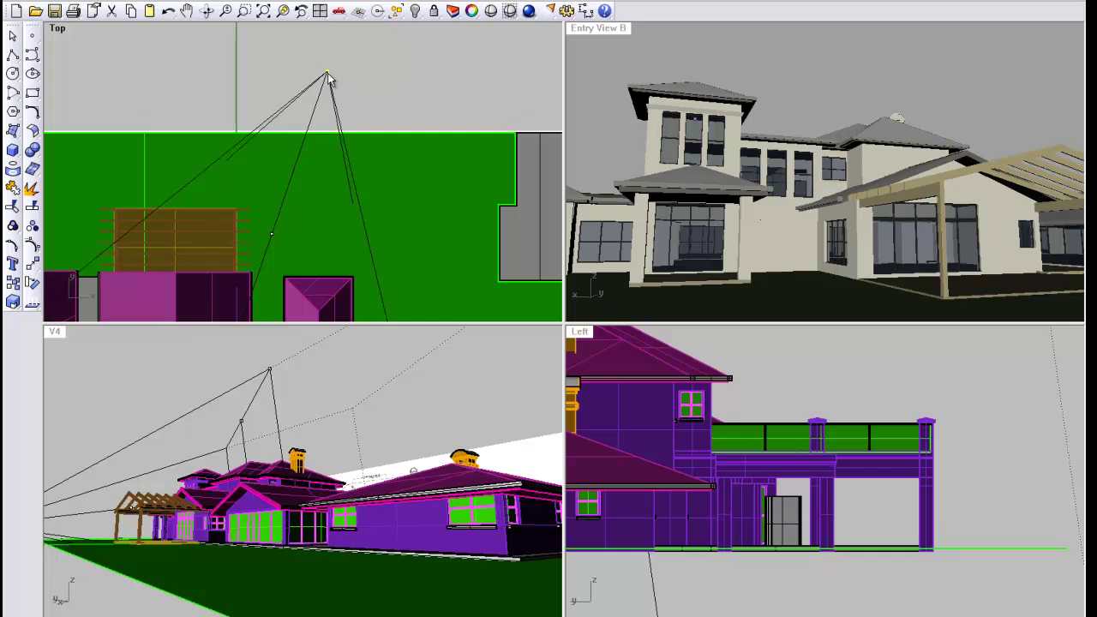
left_click_drag(333, 77, 363, 163)
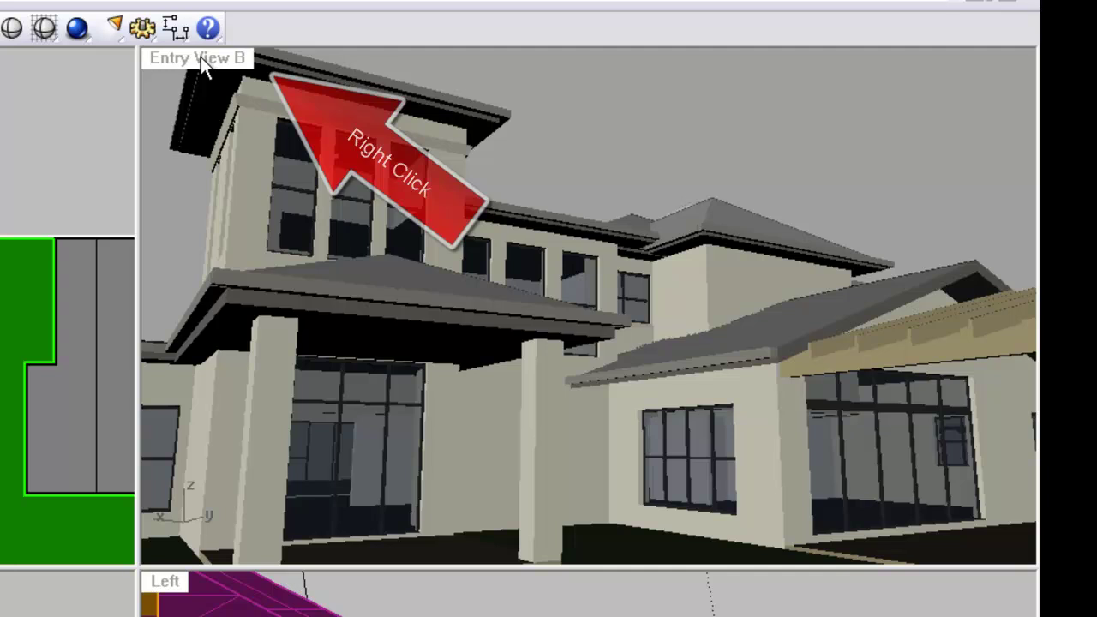
Update the named view Entry View B by saving the adjusted camera position under the same name
right_click(200, 57)
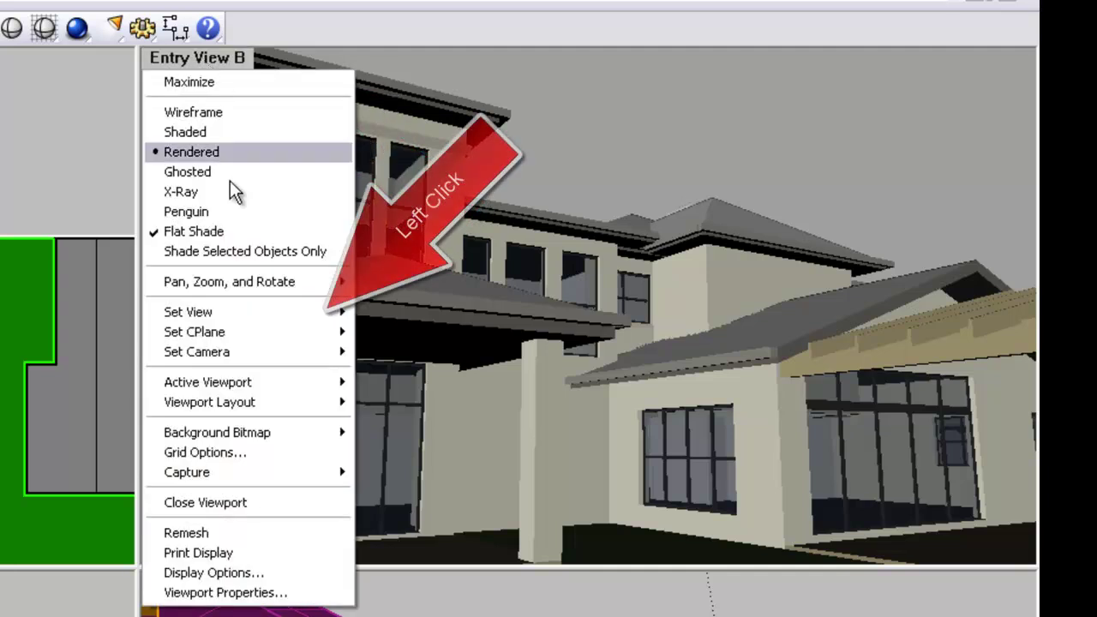
left_click(238, 312)
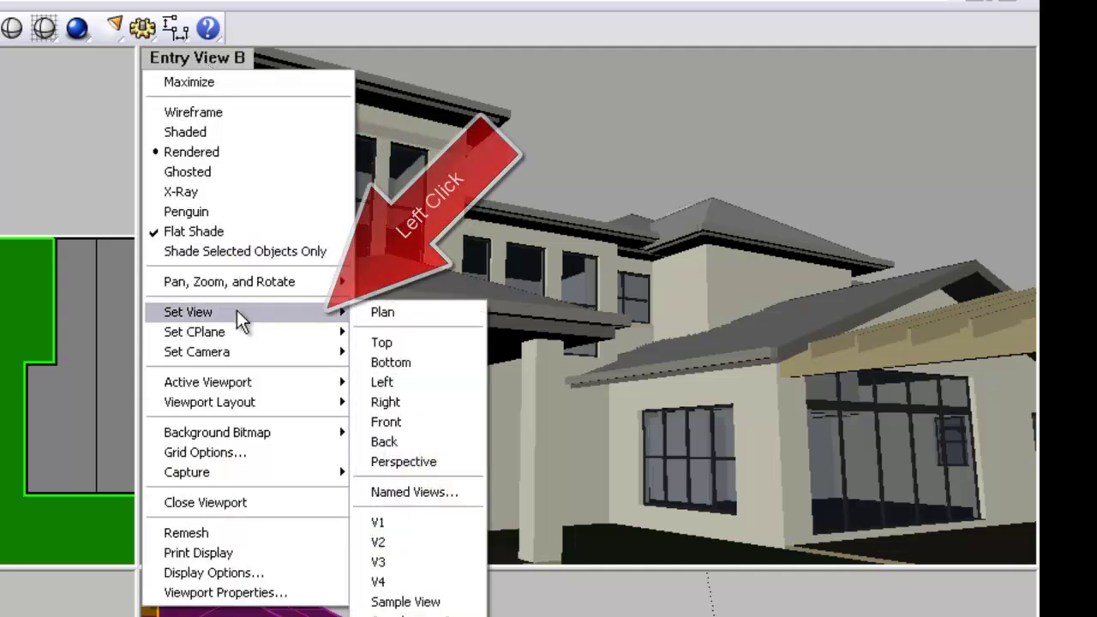
left_click(422, 492)
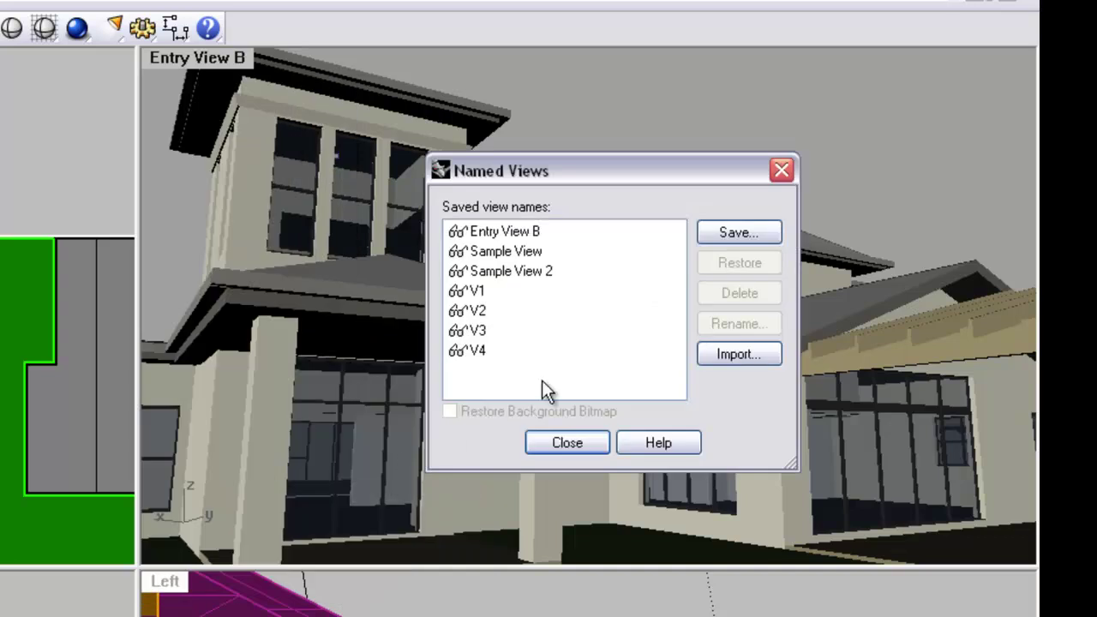
left_click(717, 238)
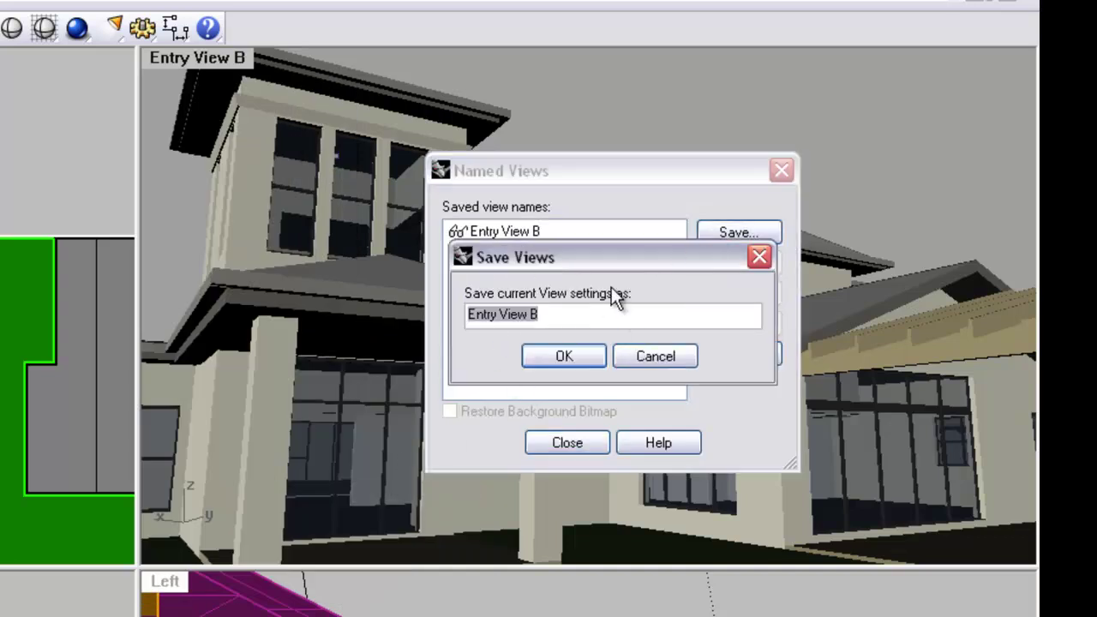
left_click(566, 357)
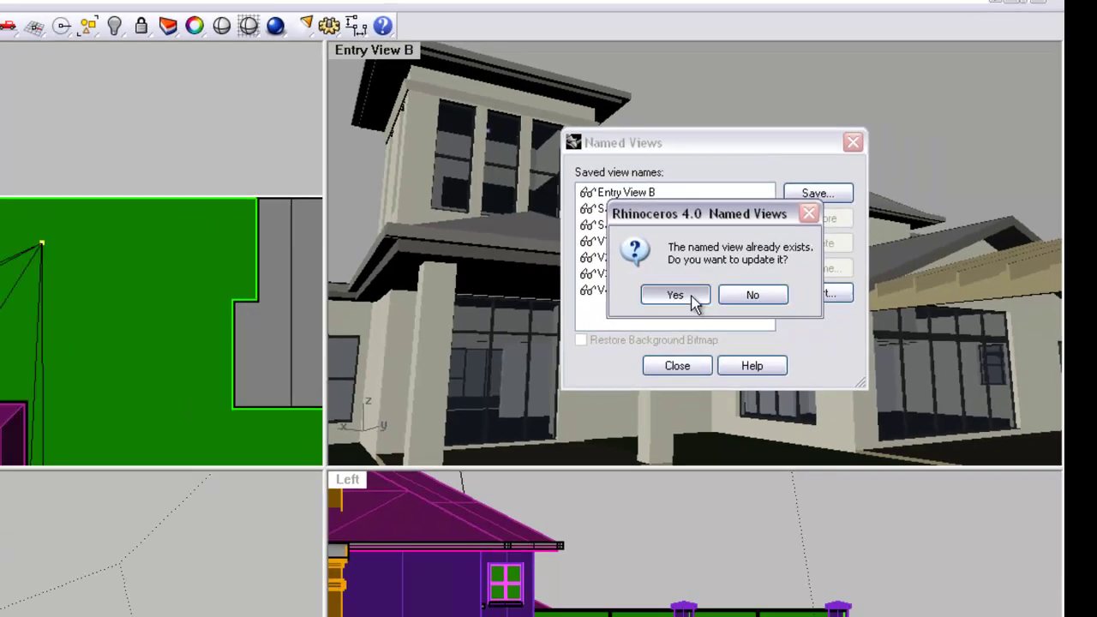
left_click(584, 359)
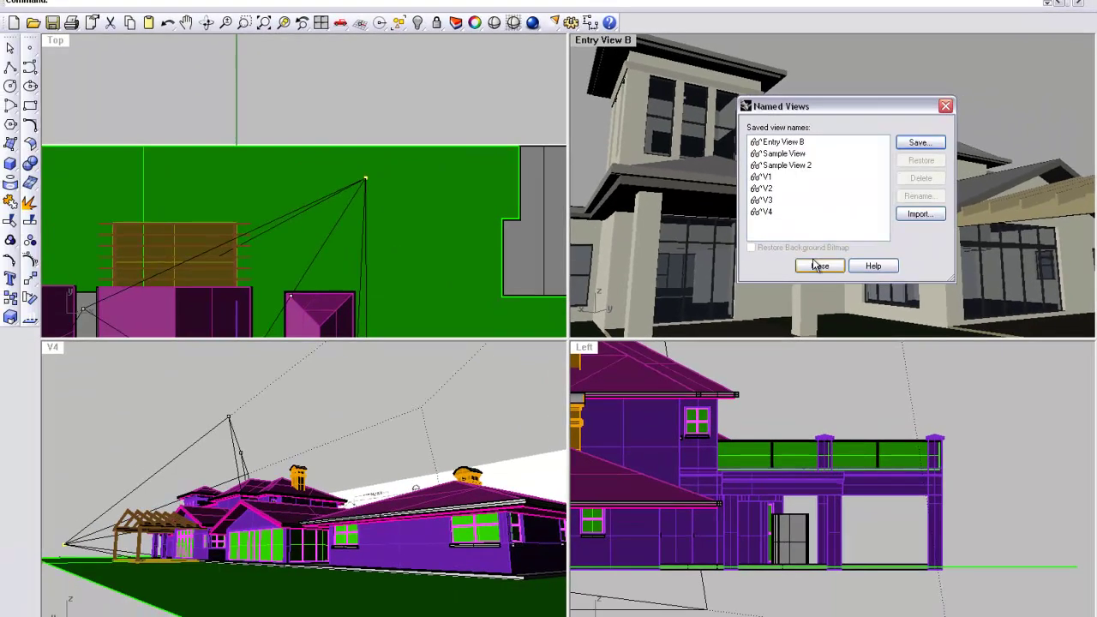
left_click(818, 265)
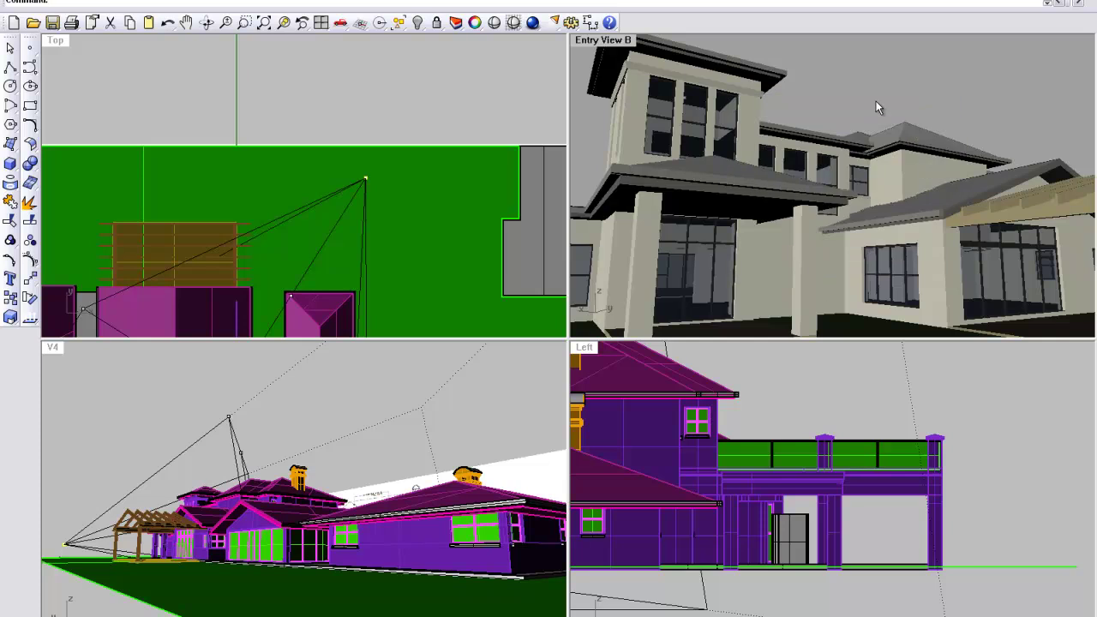
Maximize the Entry View B viewport and run a test render of it with Flamingo nXt, closing the render window at the end
double_click(603, 39)
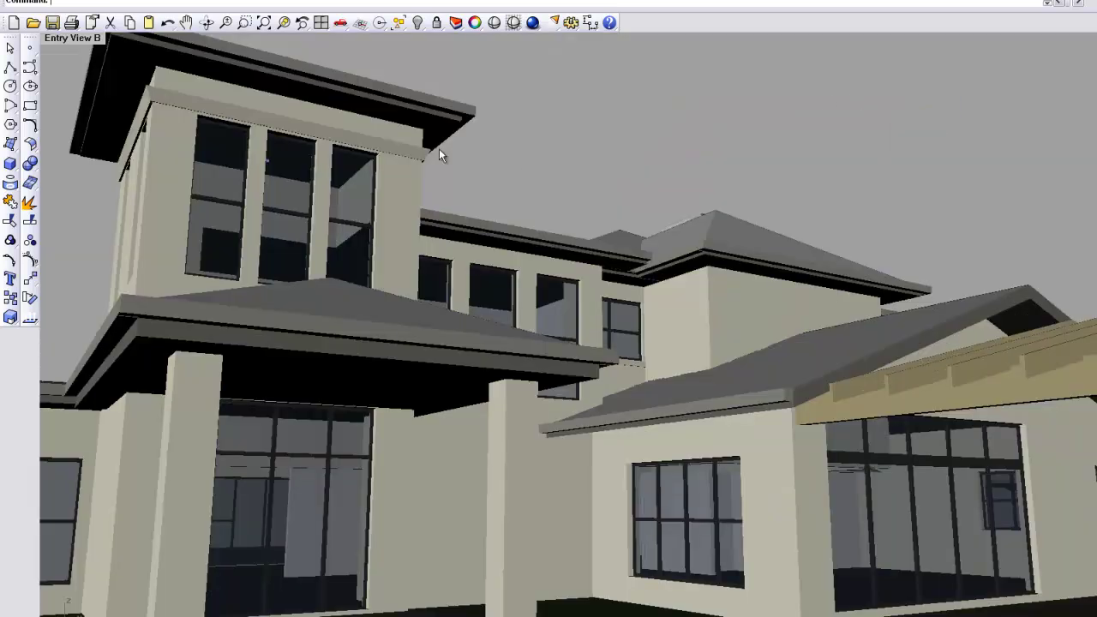
left_click(532, 23)
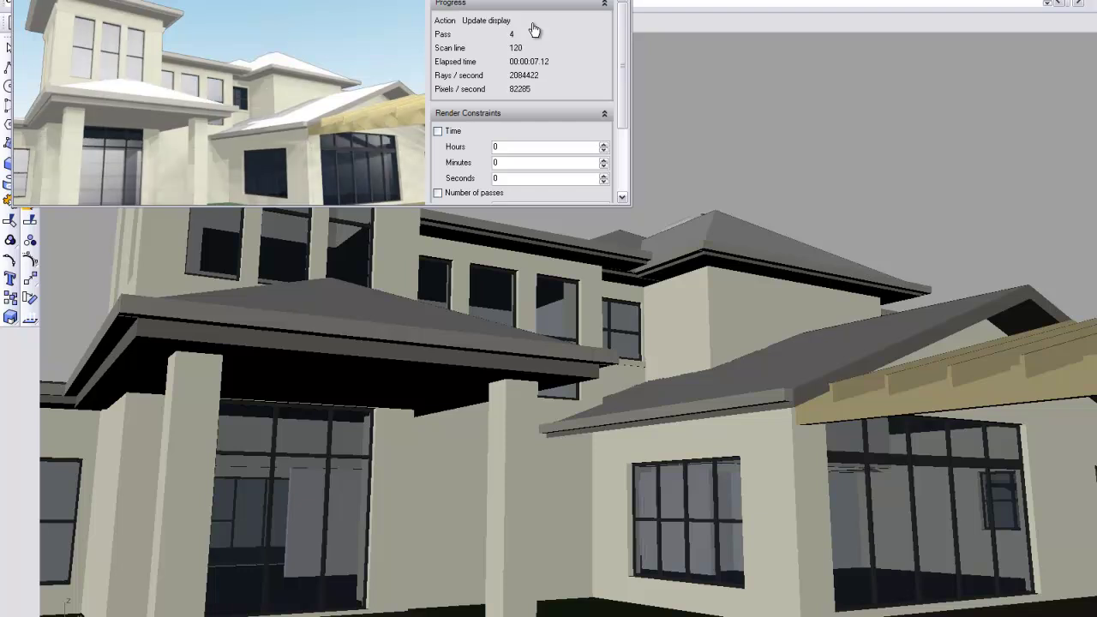
left_click_drag(508, 0, 911, 140)
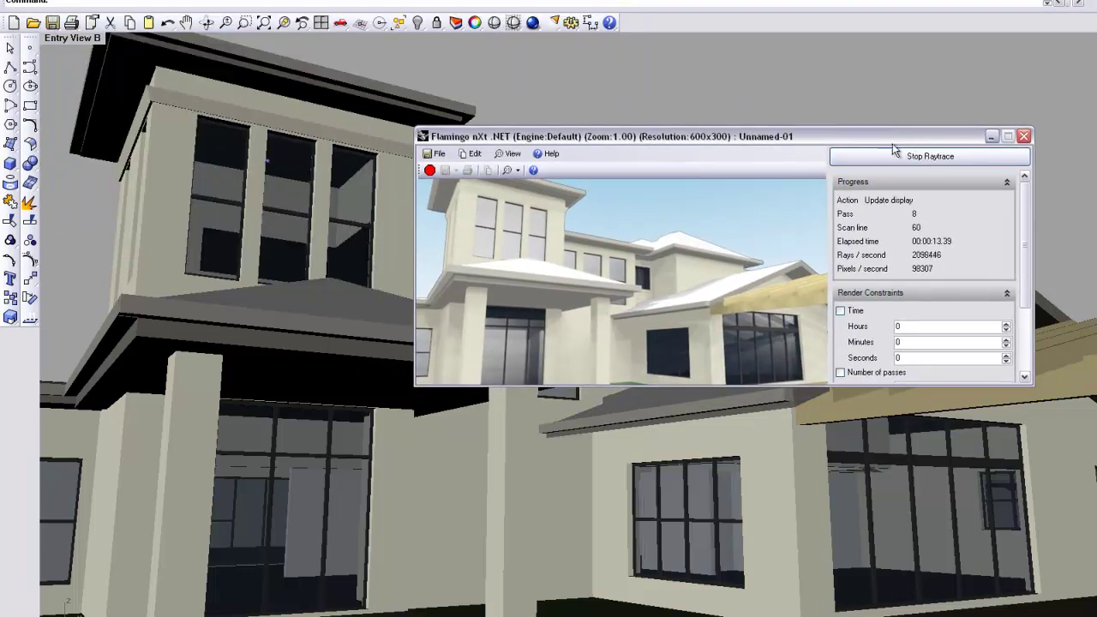
left_click(1024, 137)
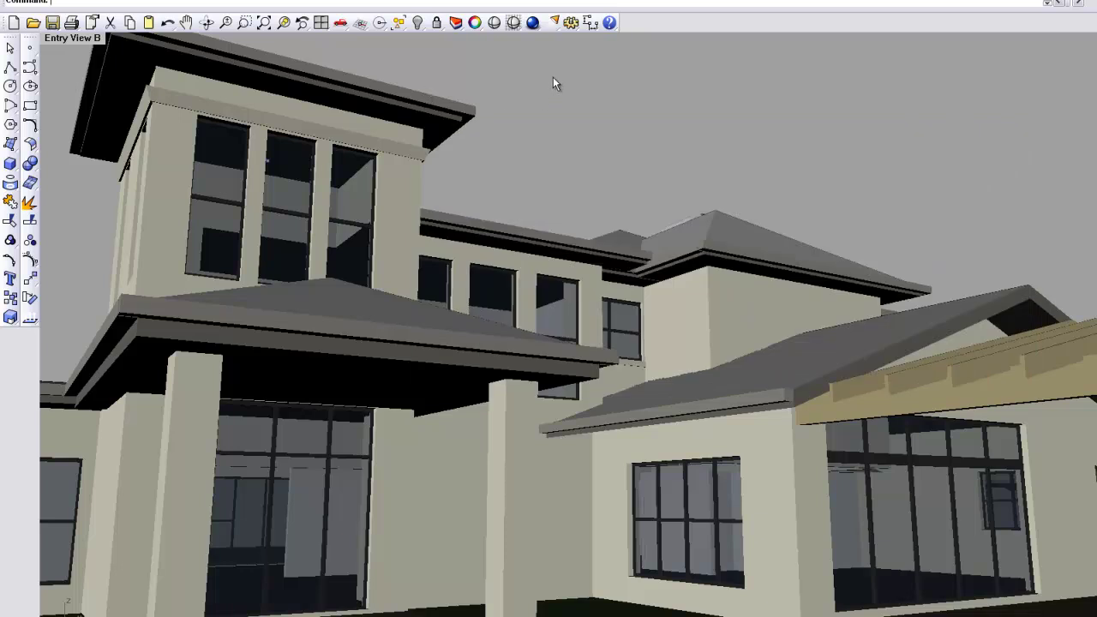